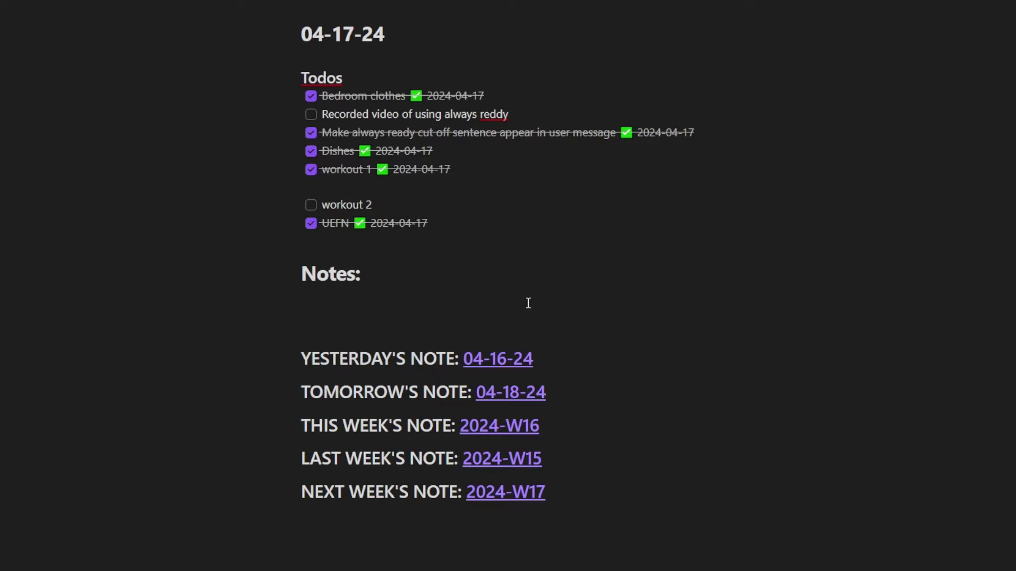
Start a voice request asking the AI assistant to turn the day's summary into a journal entry
{"action": "key", "text": "ctrl+shift+space"}
{"action": "key", "text": "ctrl+shift+space"}
{"action": "type", "text": "Journal Entry: 5/19/2023  I slept in a bit this morning. Worked on game development projects but ran into some issues that need to be resolved tomorrow. Didn't get much ML study time in today. However, I did manage to get my workout done and make some progress on the Always Ready project. I also recorded a demo video of Always Ready.  To-Do for 5/20/2023: - Publish the Always Ready demo video - Continue working through the game dev issues from today"}
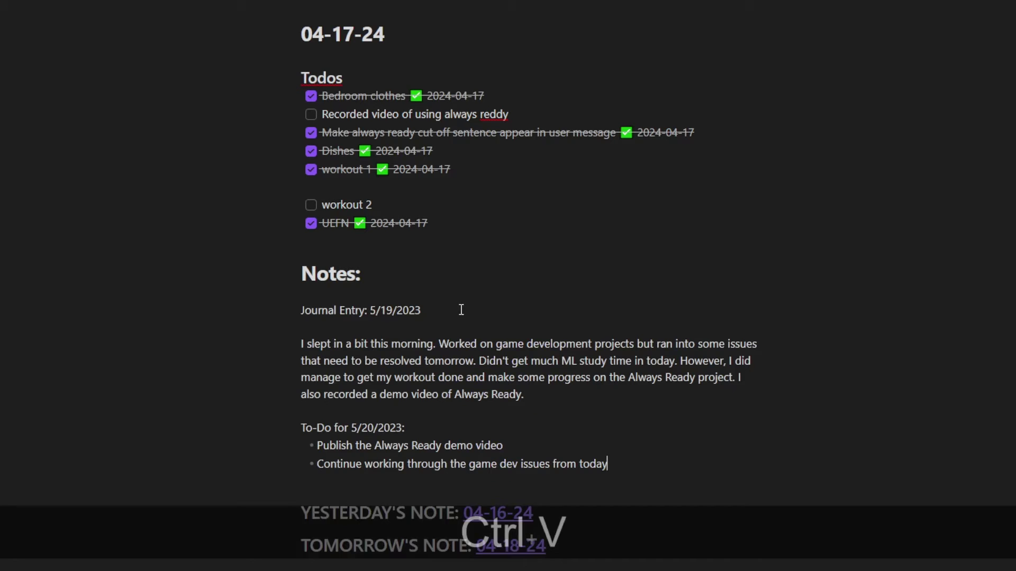
{"action": "scroll", "coordinate": [463, 333], "scroll_direction": "down", "scroll_amount": 1}
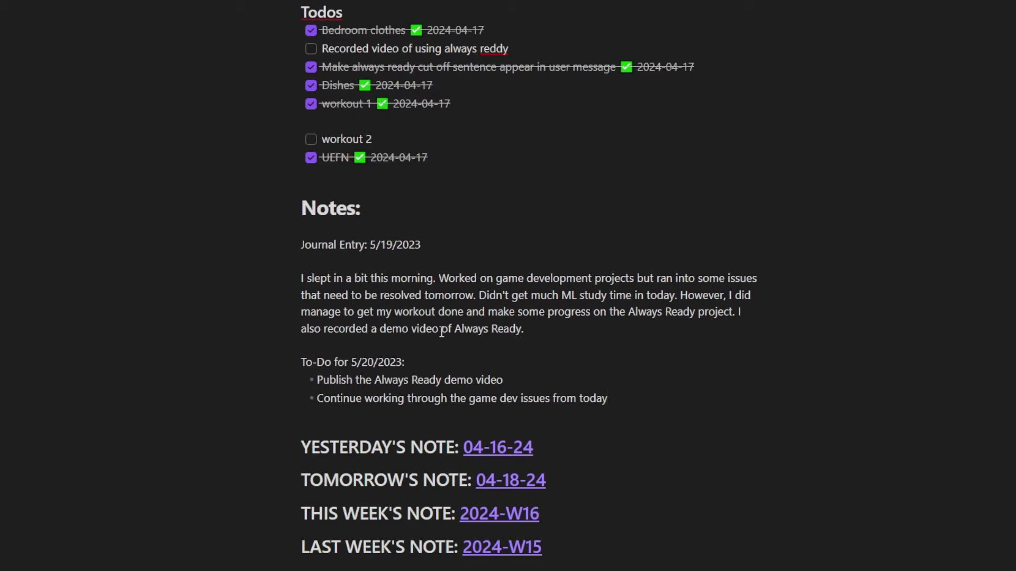
{"action": "scroll", "coordinate": [484, 350], "scroll_direction": "up", "scroll_amount": 1}
{"action": "scroll", "coordinate": [485, 349], "scroll_direction": "down", "scroll_amount": 1}
{"action": "key", "text": "ctrl"}
{"action": "key", "text": "ctrl+shift+space"}
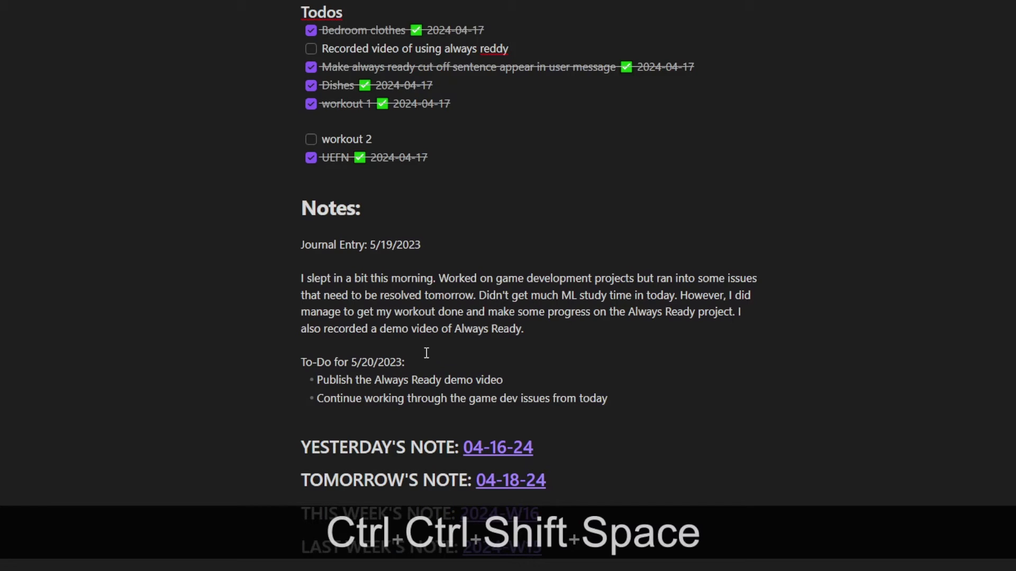
{"action": "scroll", "coordinate": [374, 303], "scroll_direction": "up", "scroll_amount": 1}
{"action": "scroll", "coordinate": [334, 398], "scroll_direction": "down", "scroll_amount": 1}
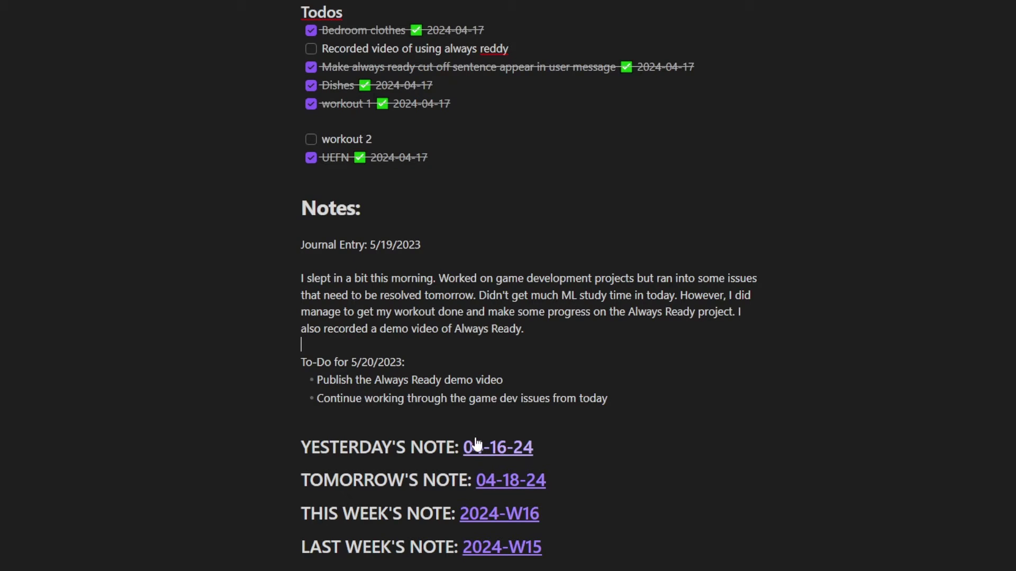
{"action": "key", "text": "ctrl+shift+space"}
Replace the journal and to-do block with the assistant's undated revision, starting with seeing family
{"action": "left_click_drag", "start_coordinate": [646, 397], "coordinate": [286, 247]}
{"action": "type", "text": "Journal Entry:  I slept in a bit this morning. Worked on game development projects but ran into some issues that need to be resolved tomorrow. Didn't get much ML study time in today. However, I did manage to get my workout done and make some progress on the Always Ready project. I also recorded a demo video of Always Ready.  To-Do for Tomorrow: - Organise to see family and go for a morning walk - Publish the Always Ready demo video - Continue working through the game dev issues from today"}
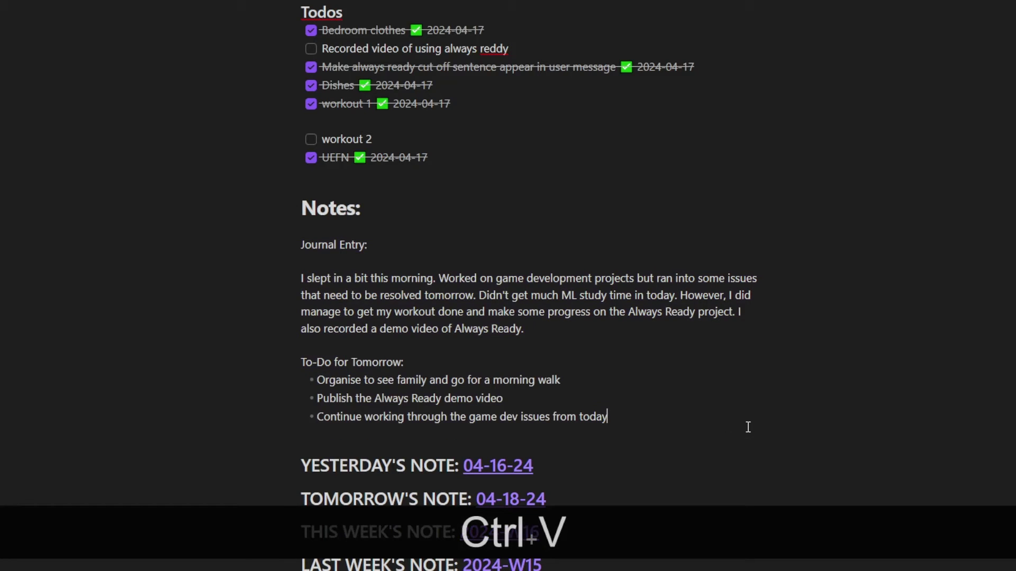
{"action": "key", "text": "ctrl+alt+x"}
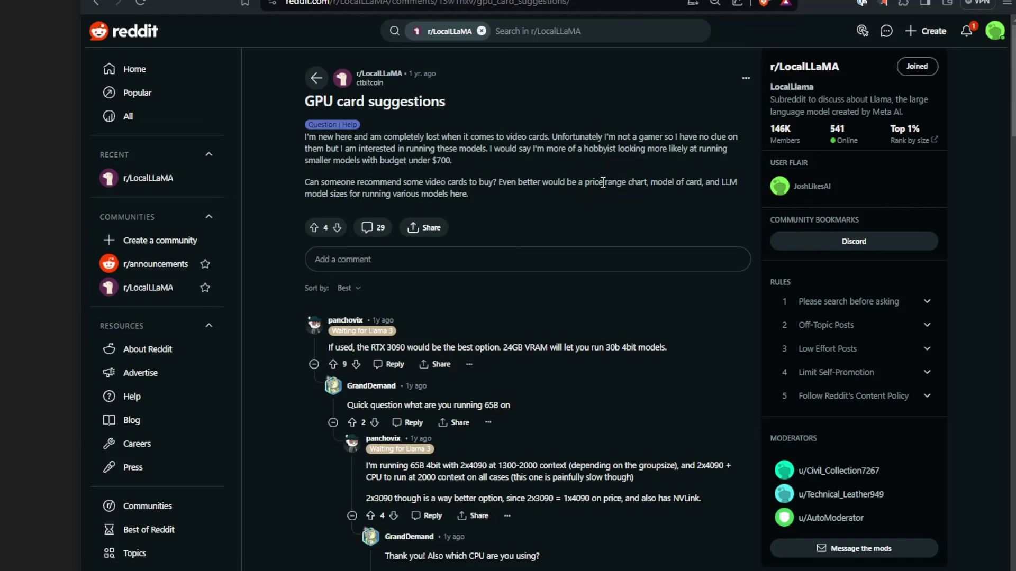
Copy the whole 'GPU card suggestions' Reddit thread and start a voice request about it
{"action": "key", "text": "ctrl+a"}
{"action": "key", "text": "ctrl+c"}
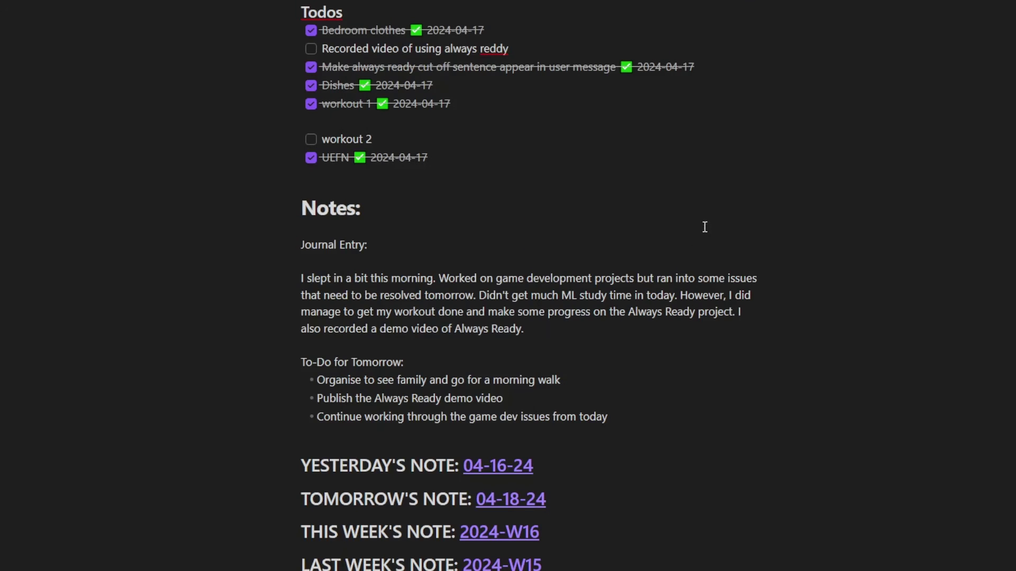
{"action": "left_click", "coordinate": [684, 229]}
{"action": "key", "text": "ctrl+shift+space"}
{"action": "key", "text": "space"}
Finish the voice request asking the assistant about the copied GPU thread
{"action": "key", "text": "ctrl+shift+space"}
{"action": "key", "text": "ctrl+shift+space"}
{"action": "key", "text": "ctrl+shift+space"}
Paste the four-item GPU list, used RTX 3090 to AMD Instinct, above the journal entry
{"action": "key", "text": "Return"}
{"action": "key", "text": "Return"}
{"action": "key", "text": "Return"}
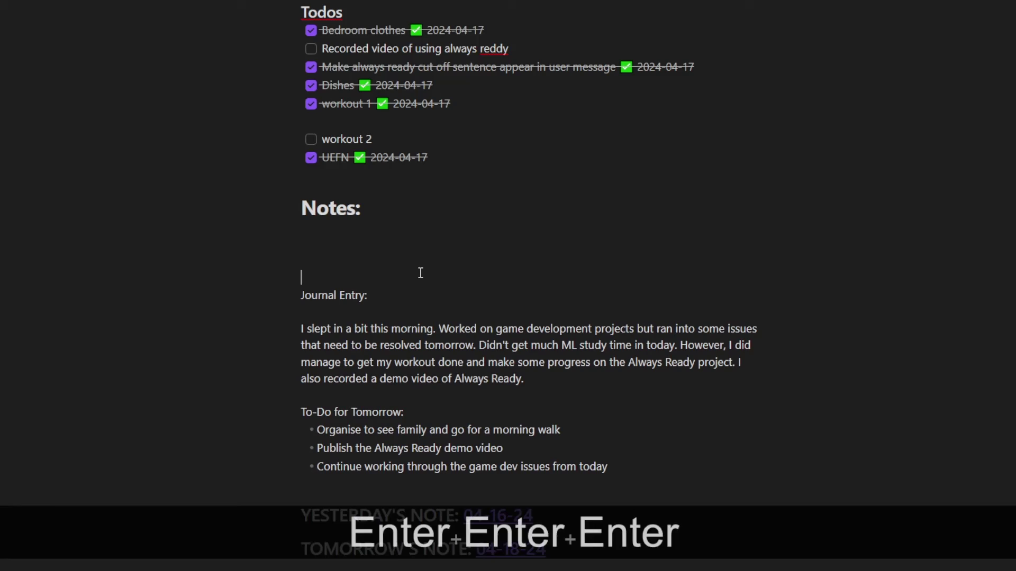
{"action": "key", "text": "Up"}
{"action": "key", "text": "Up"}
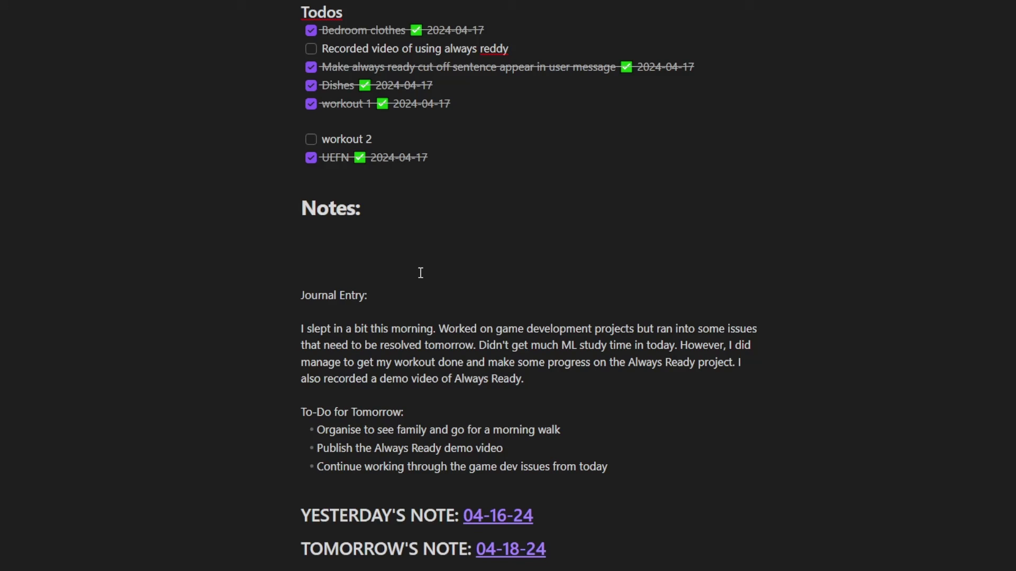
{"action": "key", "text": "ctrl+v"}
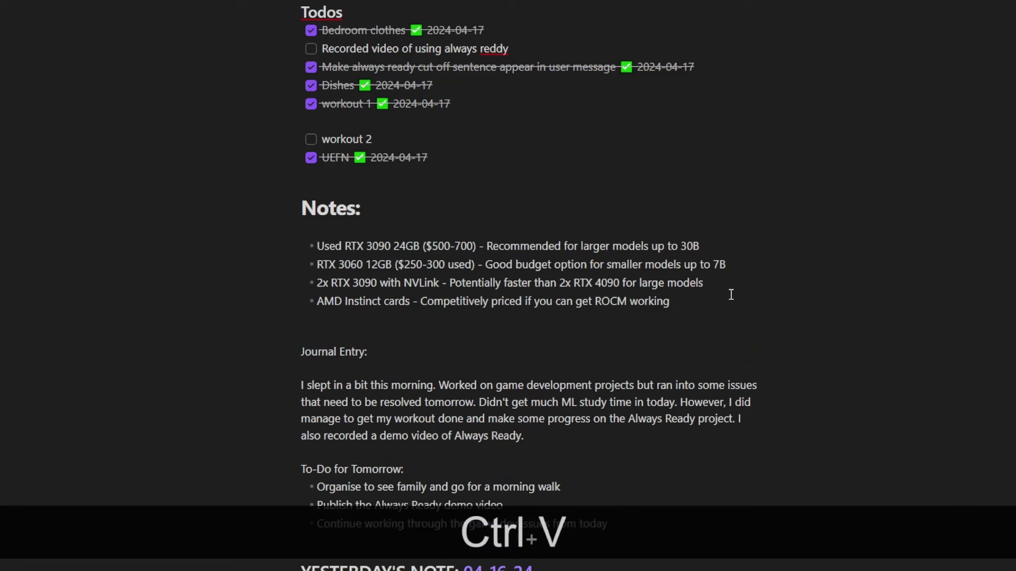
{"action": "left_click_drag", "start_coordinate": [723, 306], "coordinate": [304, 247]}
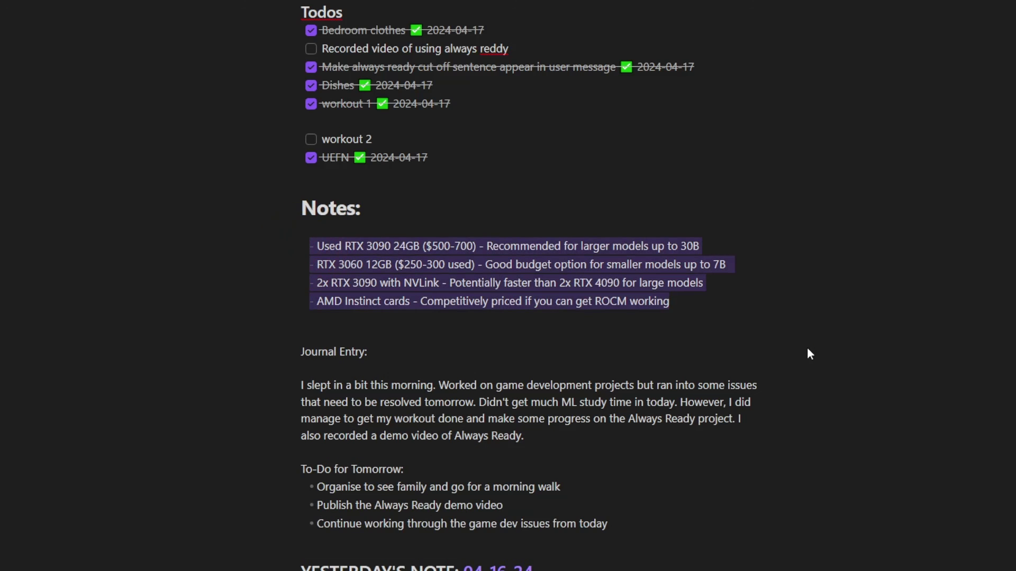
{"action": "key", "text": "ctrl+alt+x"}
{"action": "left_click", "coordinate": [735, 322]}
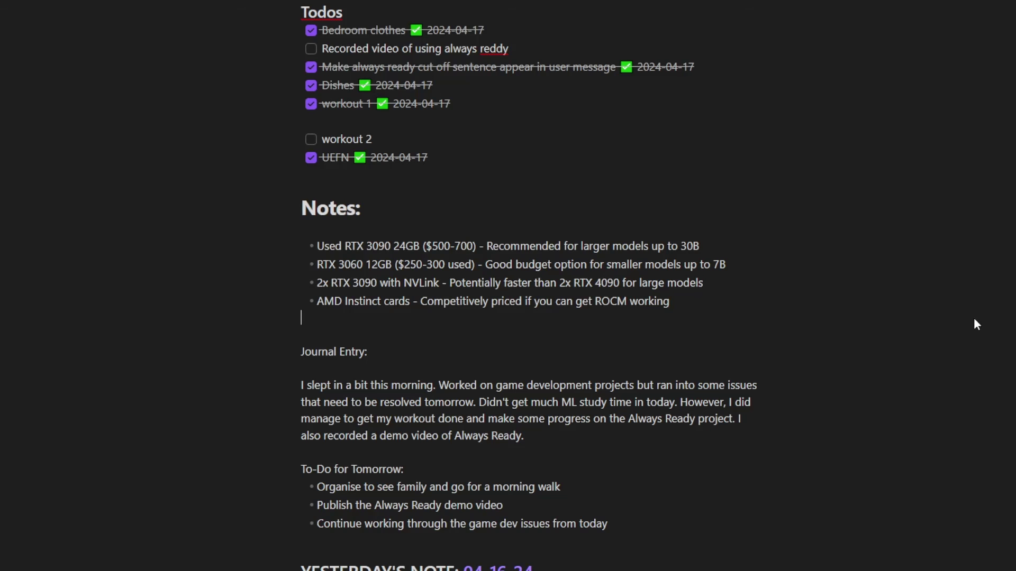
{"action": "key", "text": "ctrl"}
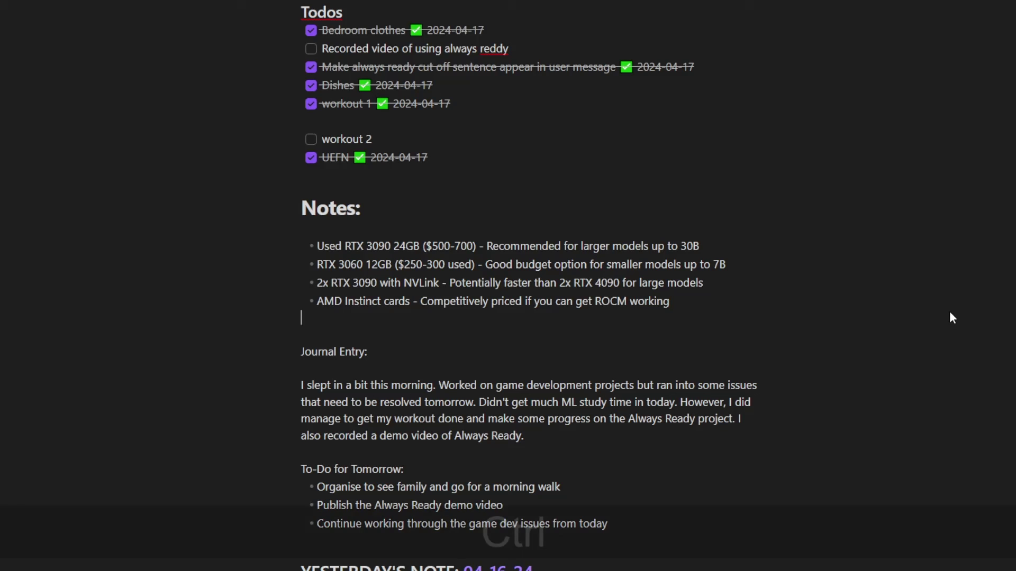